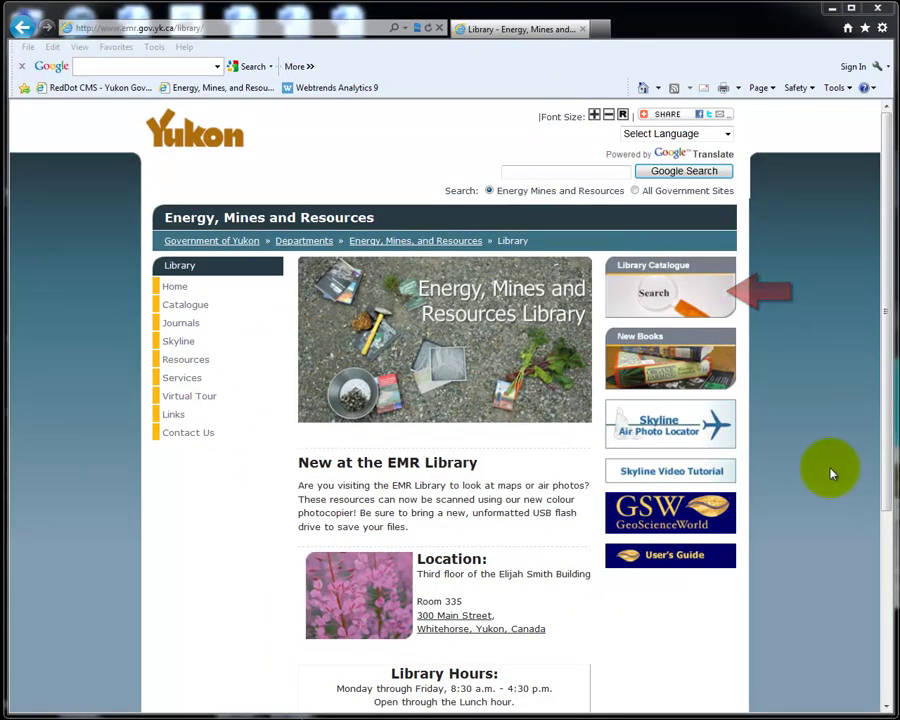
Open the Yukon Government Libraries catalogue search from the EMR Library's Library Catalogue section.
left_click(700, 306)
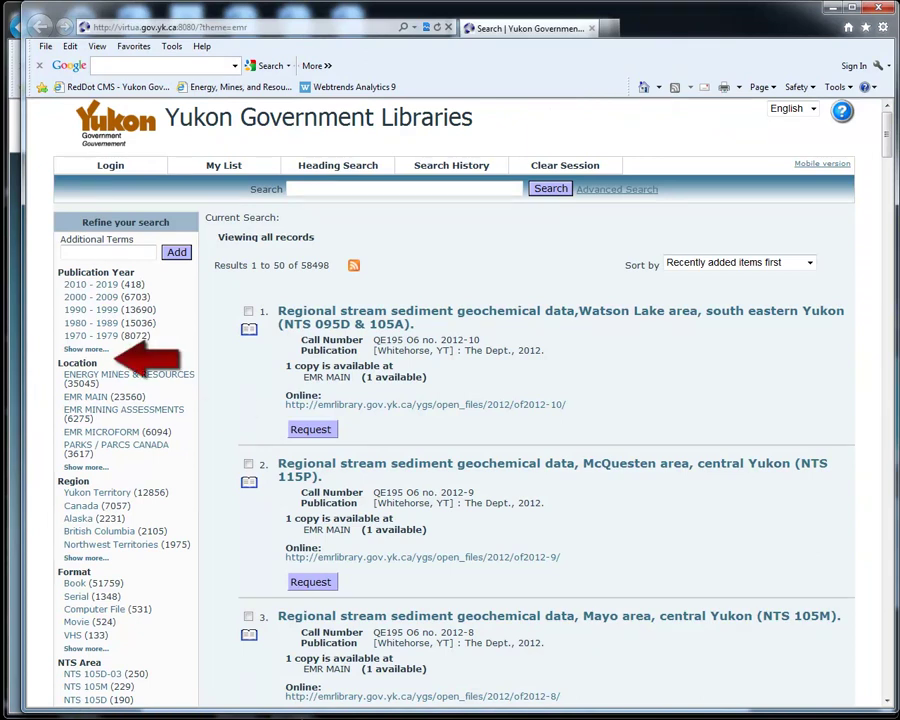
Filter the catalogue to the EMR MINING ASSESSMENTS location, leaving 6275 records.
left_click(155, 410)
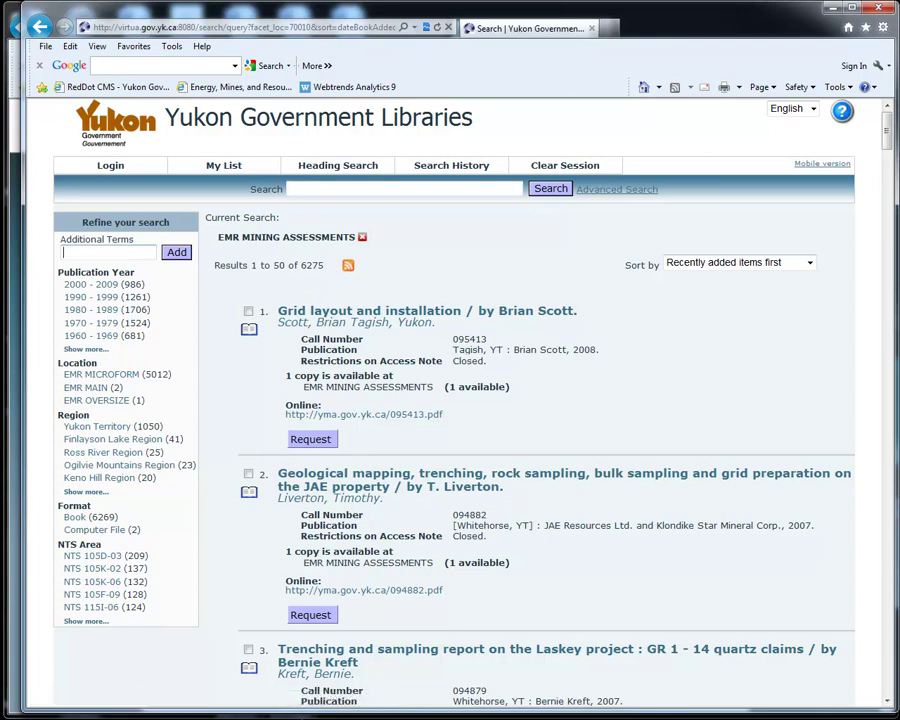
Add 'United Keno Hill' as a search term and sort by Publishing Date (Newest First).
type("United Keno Hill")
left_click(178, 252)
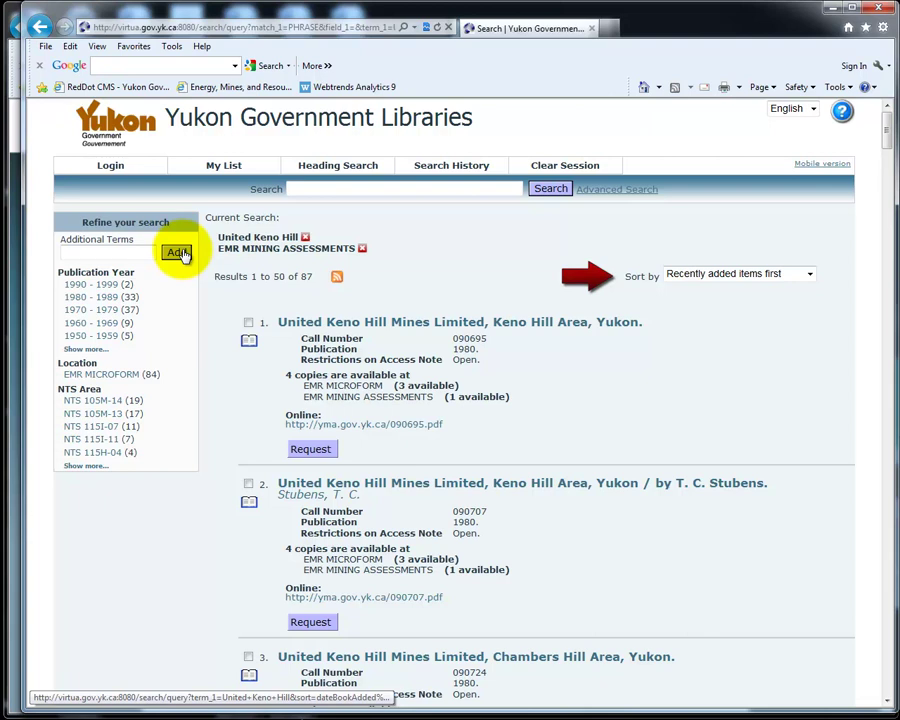
left_click(809, 276)
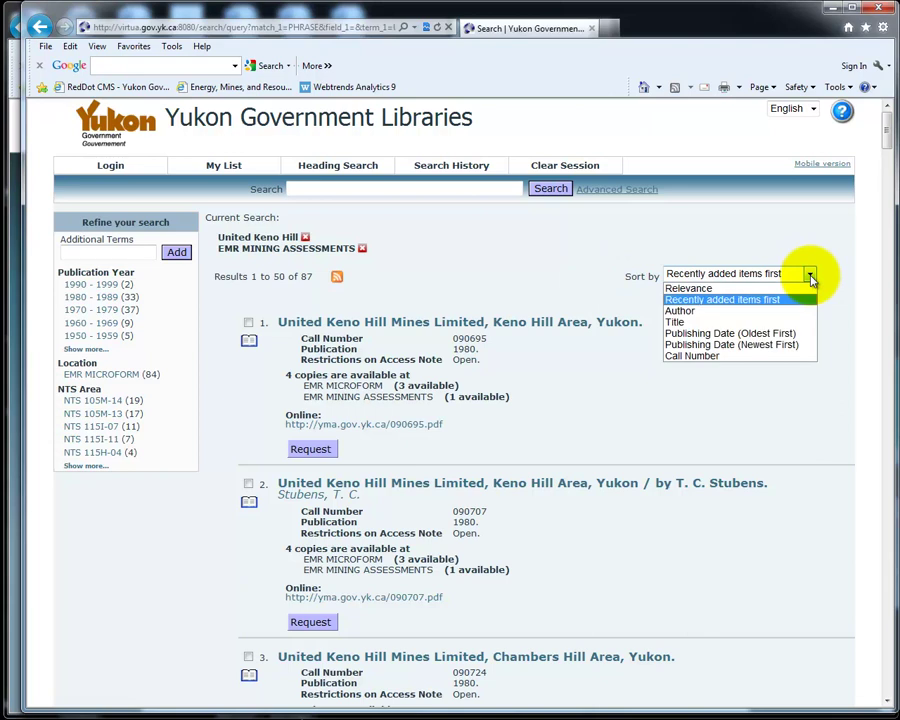
left_click(796, 344)
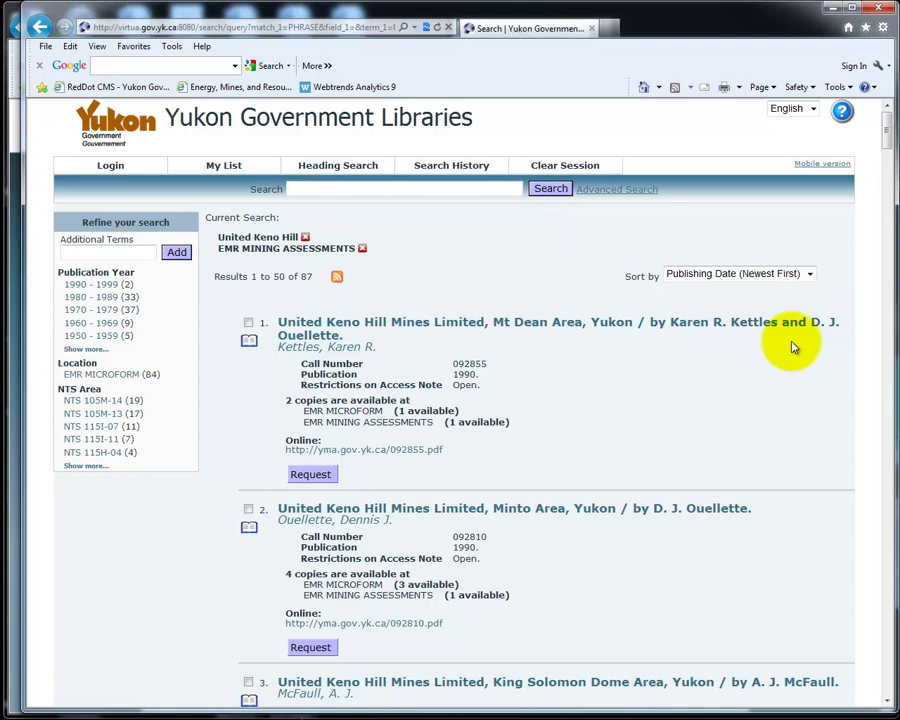
Add 'coal' as a term, then remove both the United Keno Hill and coal terms.
left_click(131, 254)
type("coal")
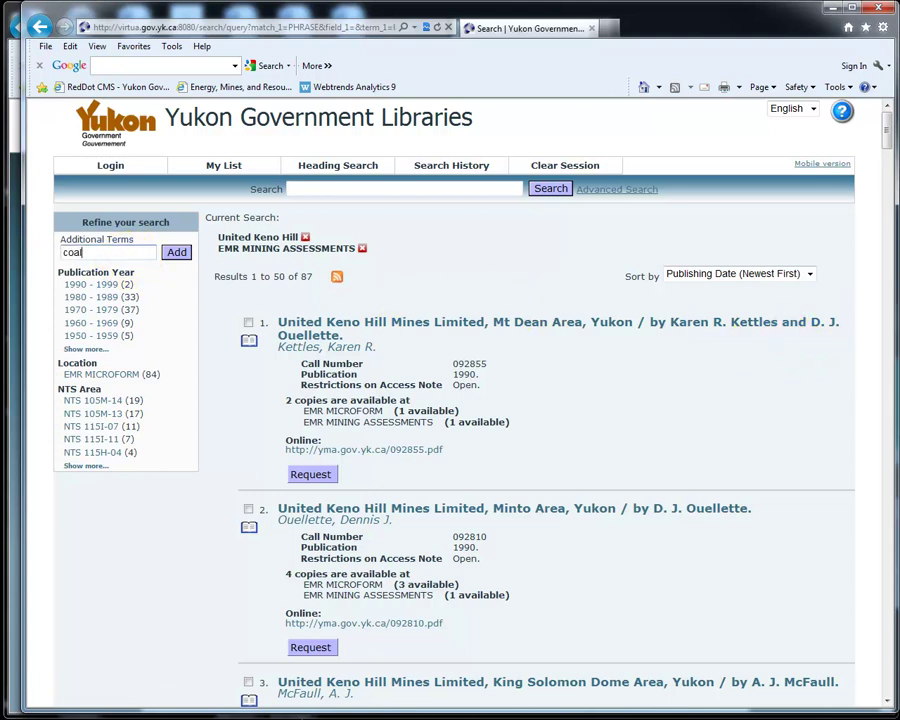
key("Return")
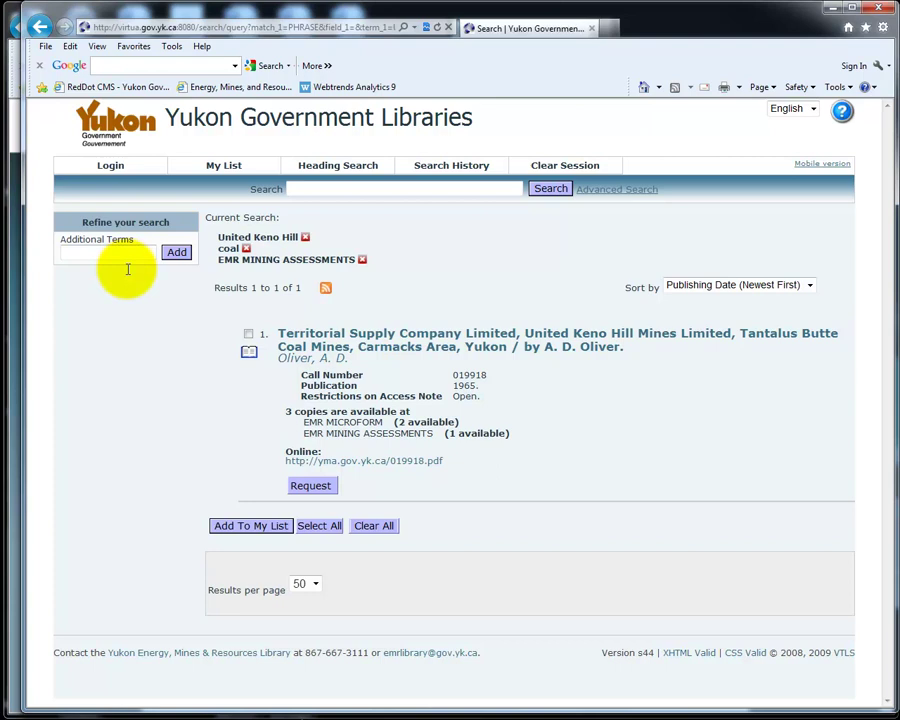
left_click(305, 240)
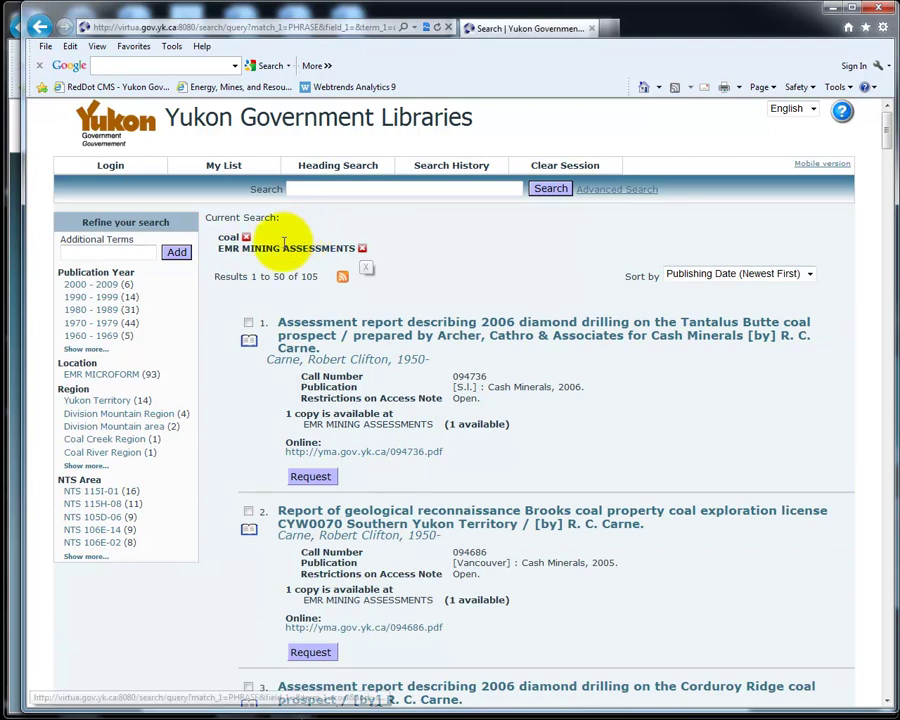
left_click(246, 238)
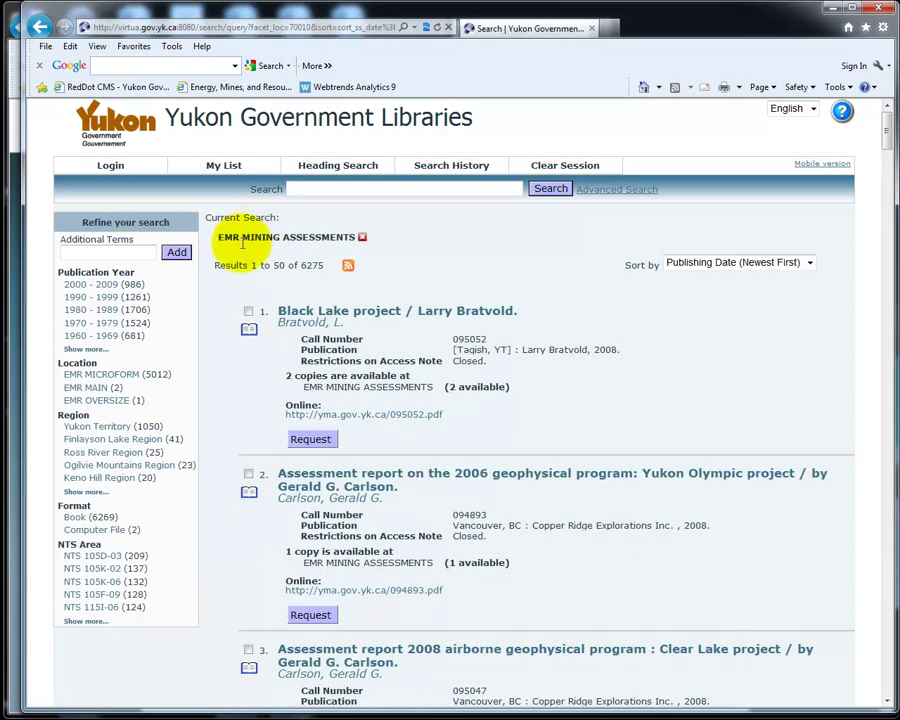
Add 'Corky' as a search term, then remove it again.
left_click(153, 252)
type("Corky")
left_click(176, 253)
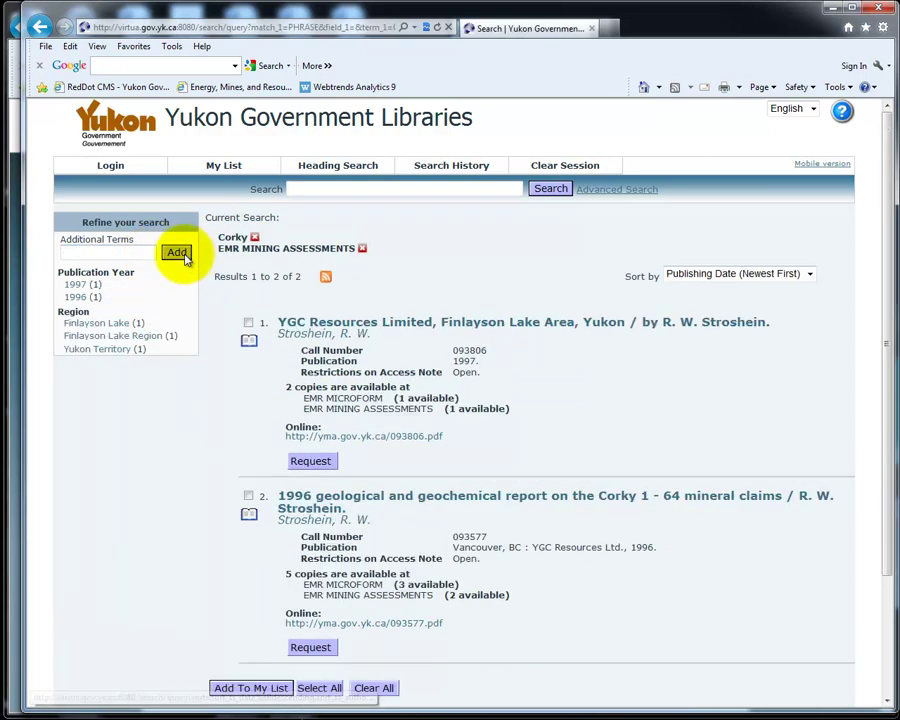
left_click(255, 238)
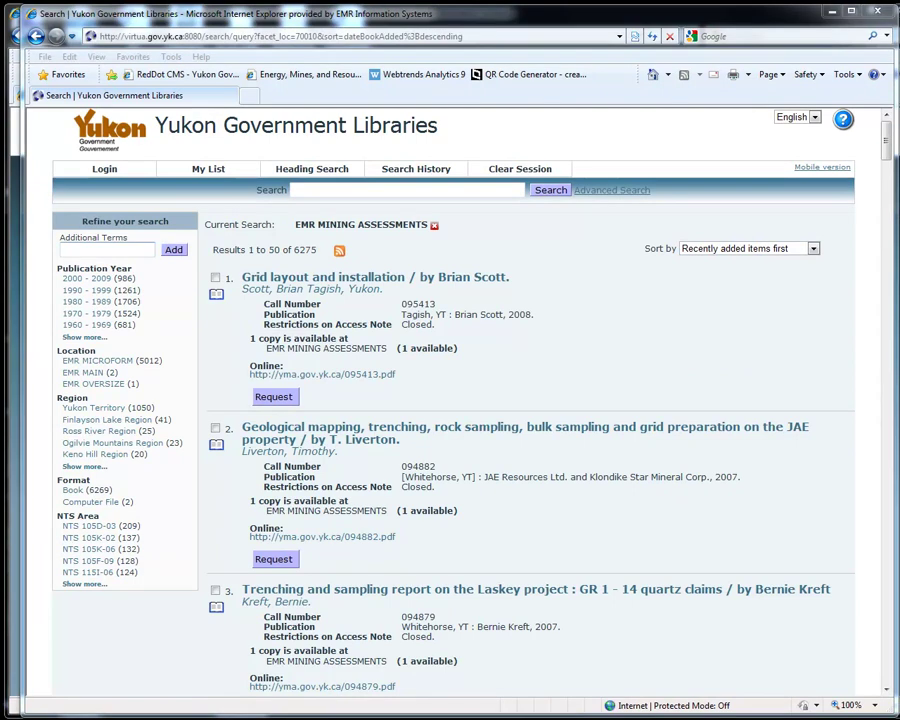
Add 'NTS 116B09' as a search term, narrowing results to 18 records.
left_click(100, 250)
type("NTS ")
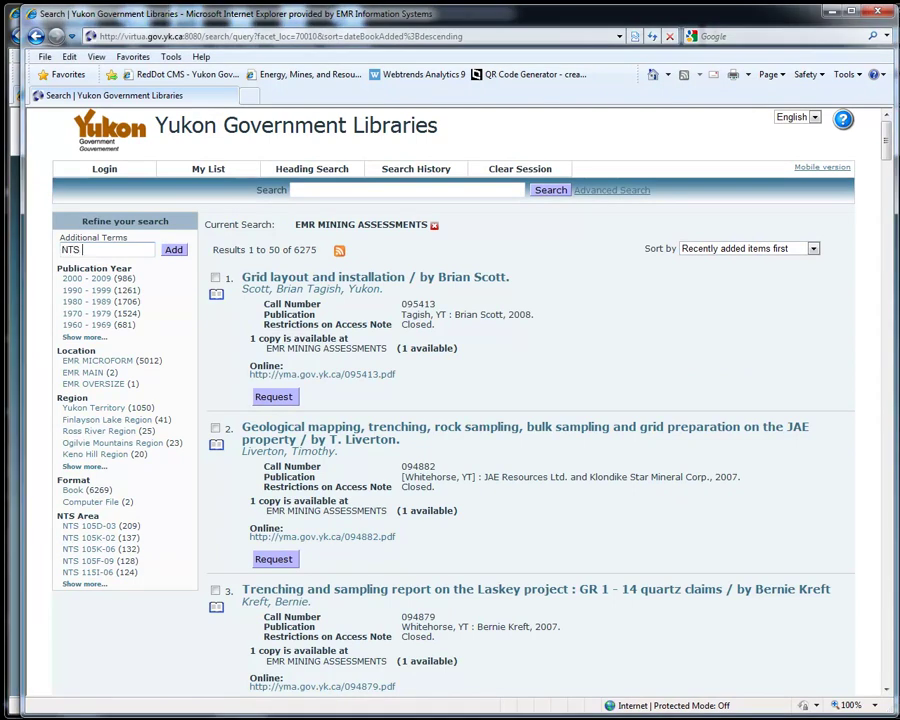
type("116B09")
key("Return")
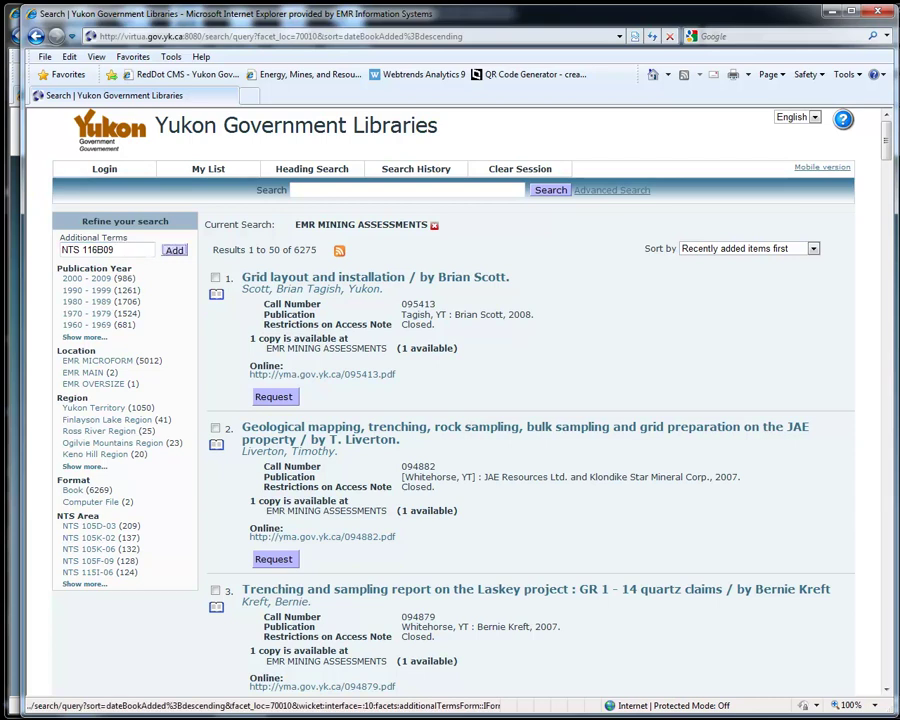
left_click(175, 250)
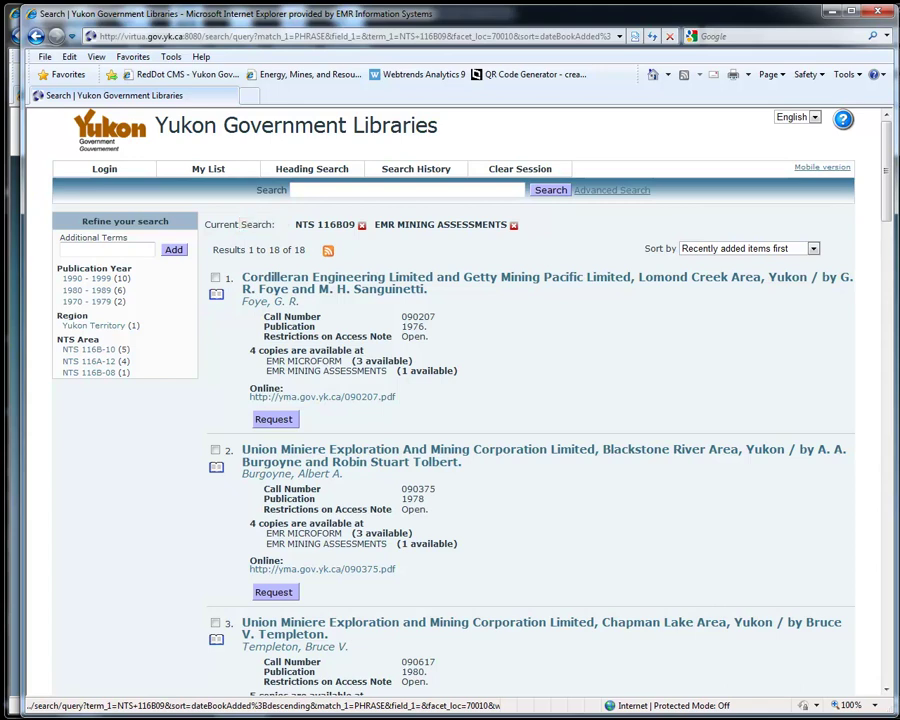
Replace NTS 116B09 with the 'NTS 116B9' term, then remove that term too.
left_click(362, 225)
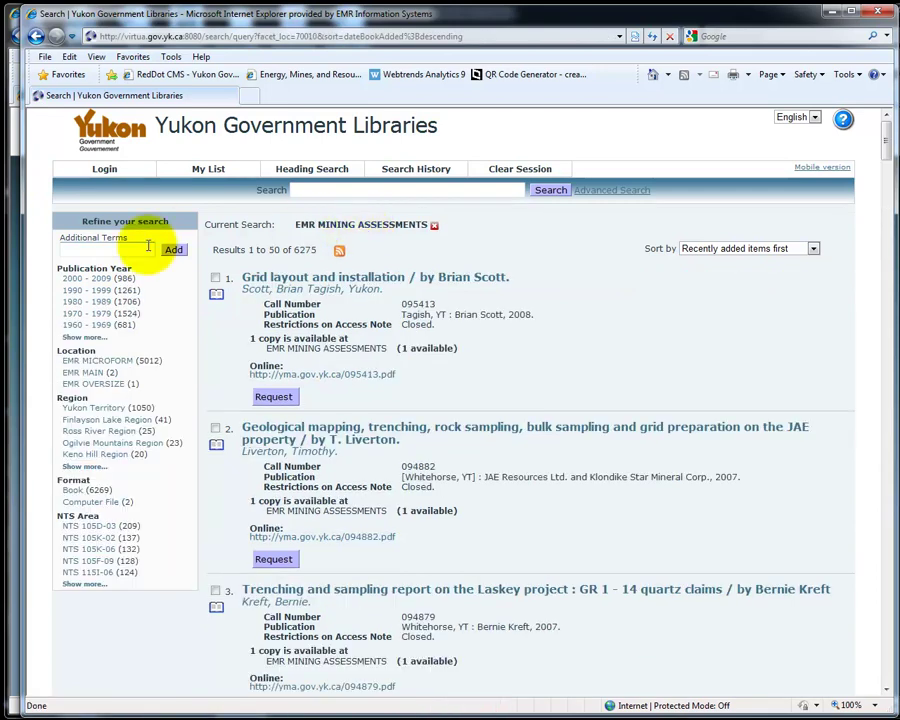
left_click(142, 249)
type("NTS ")
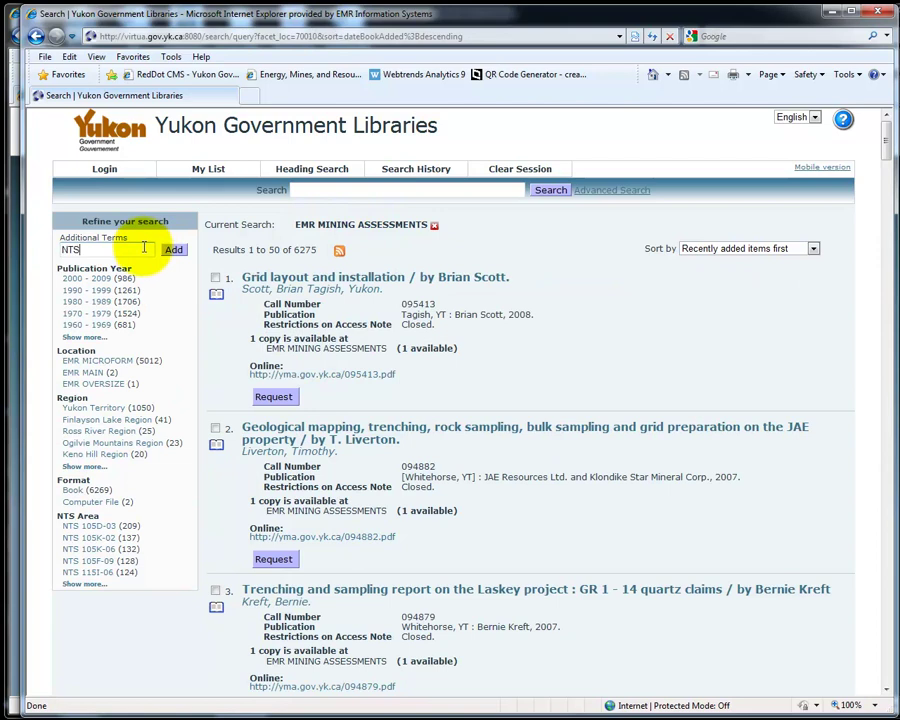
type("116B9")
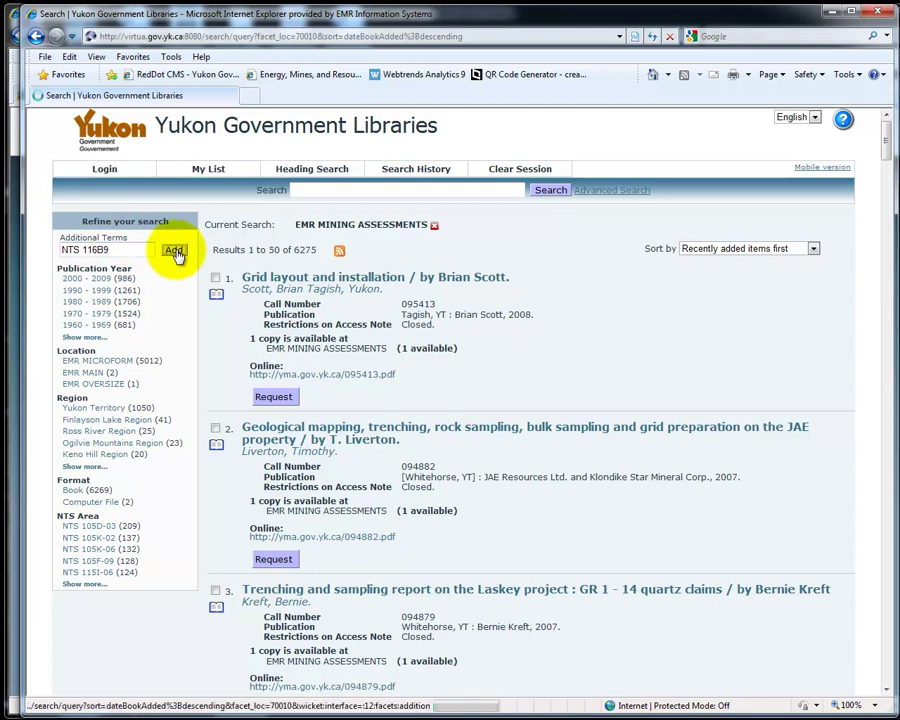
left_click(175, 252)
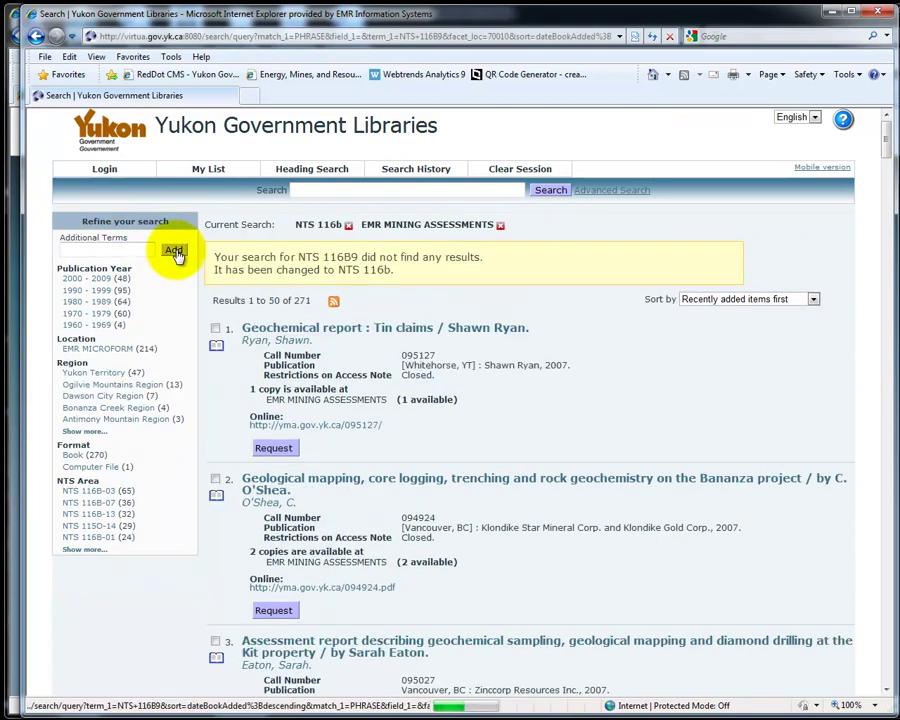
left_click(348, 226)
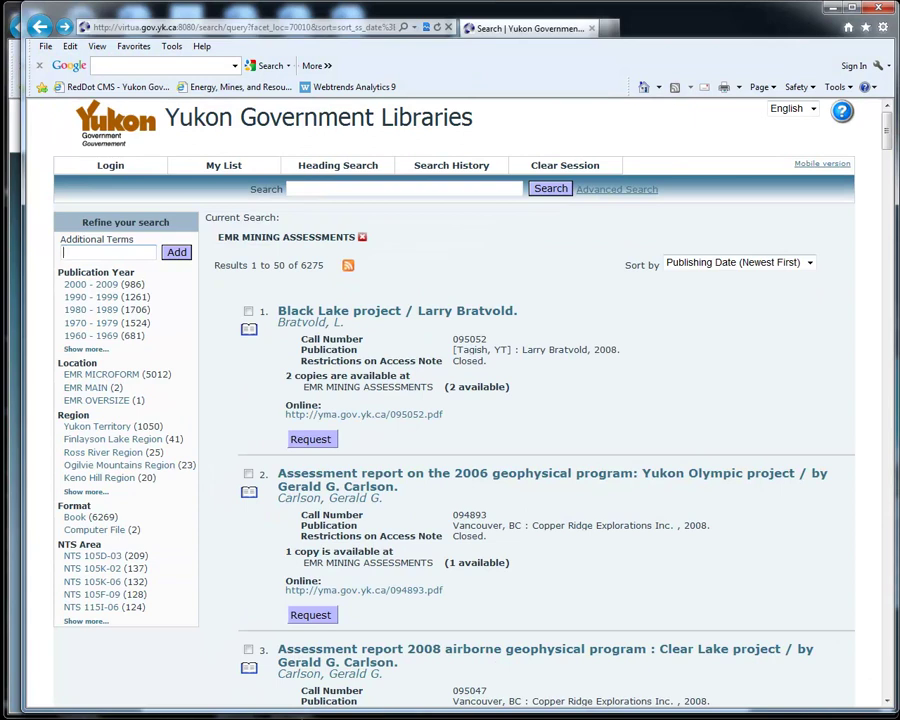
Add the author 'H.S. Bostock' as a search term, then remove it.
type("H.S. Bostock")
left_click(176, 252)
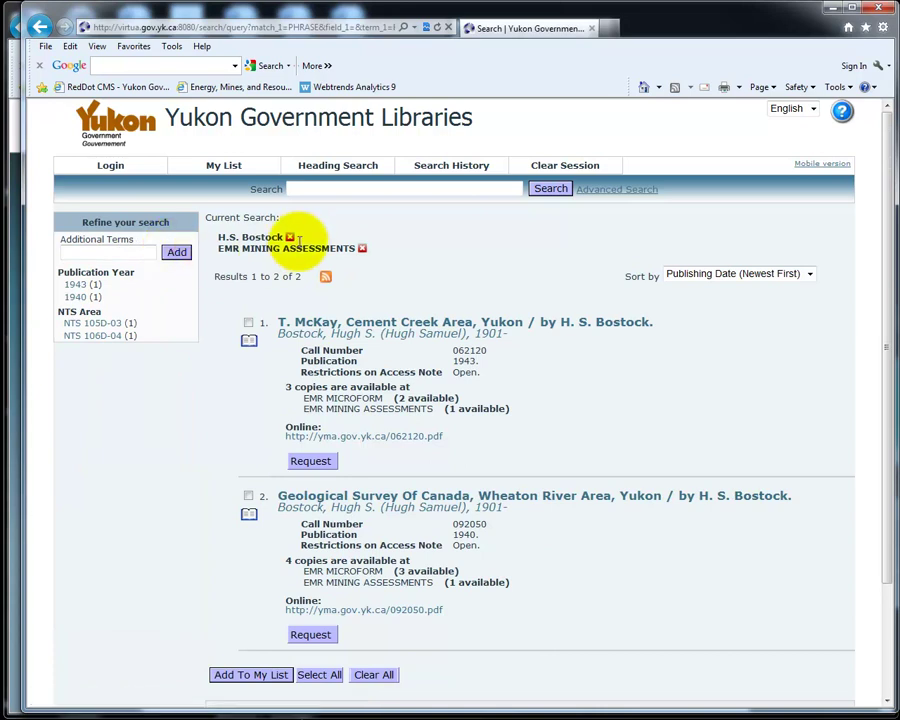
left_click(291, 239)
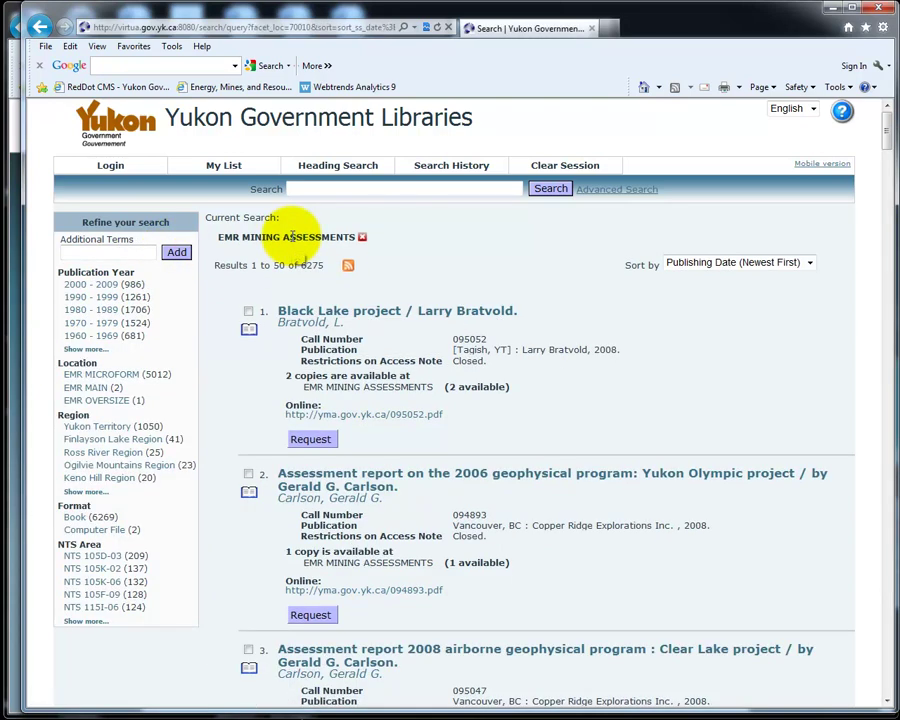
Add 'Tombstone' as a term (31 records), then remove it again.
left_click(125, 255)
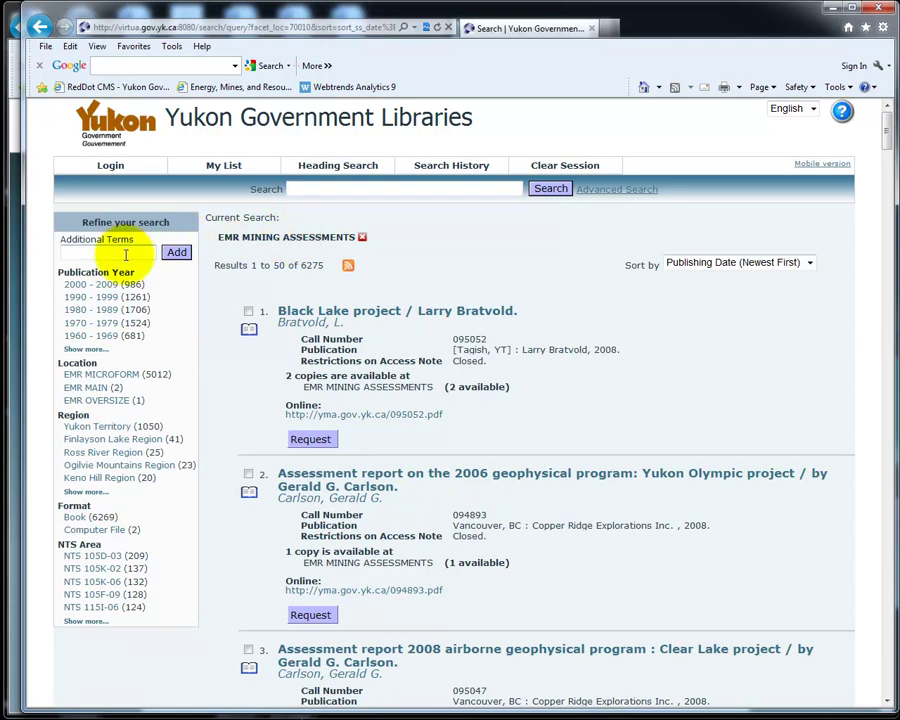
type("Tombstone")
left_click(178, 252)
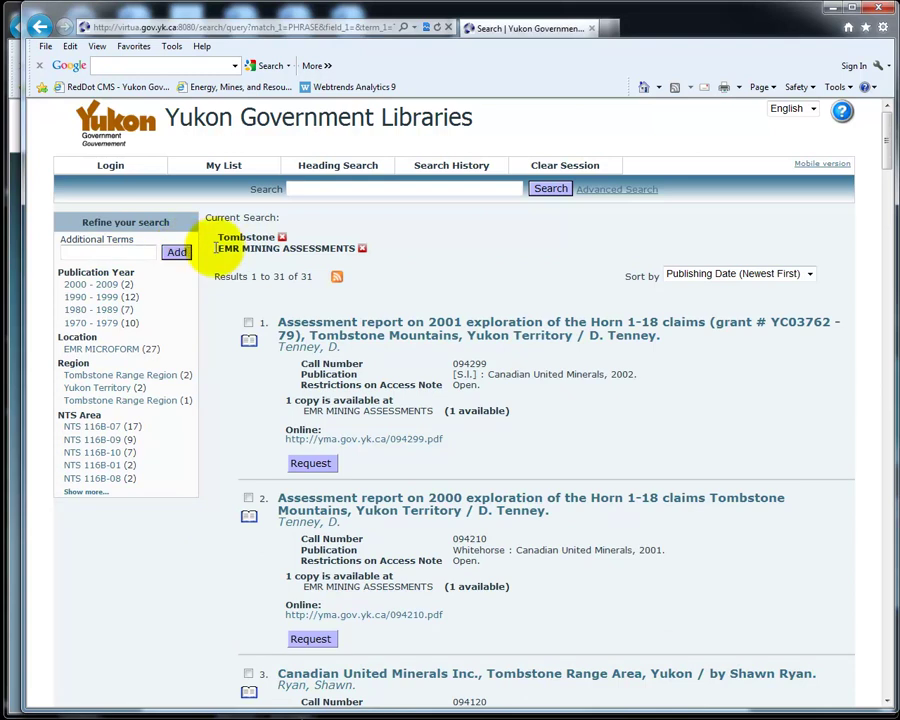
left_click(283, 240)
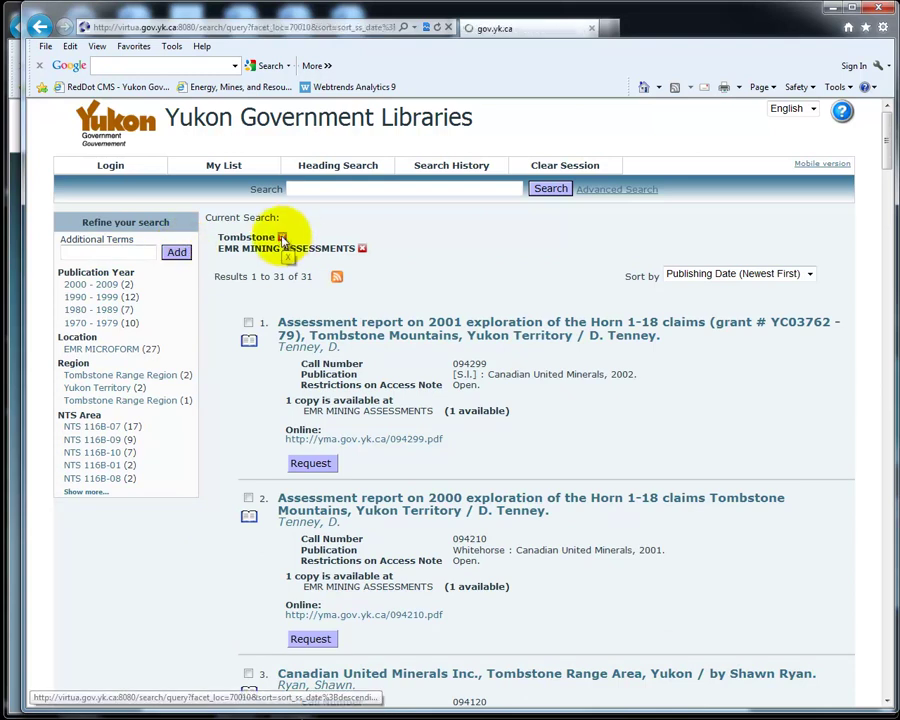
left_click(143, 249)
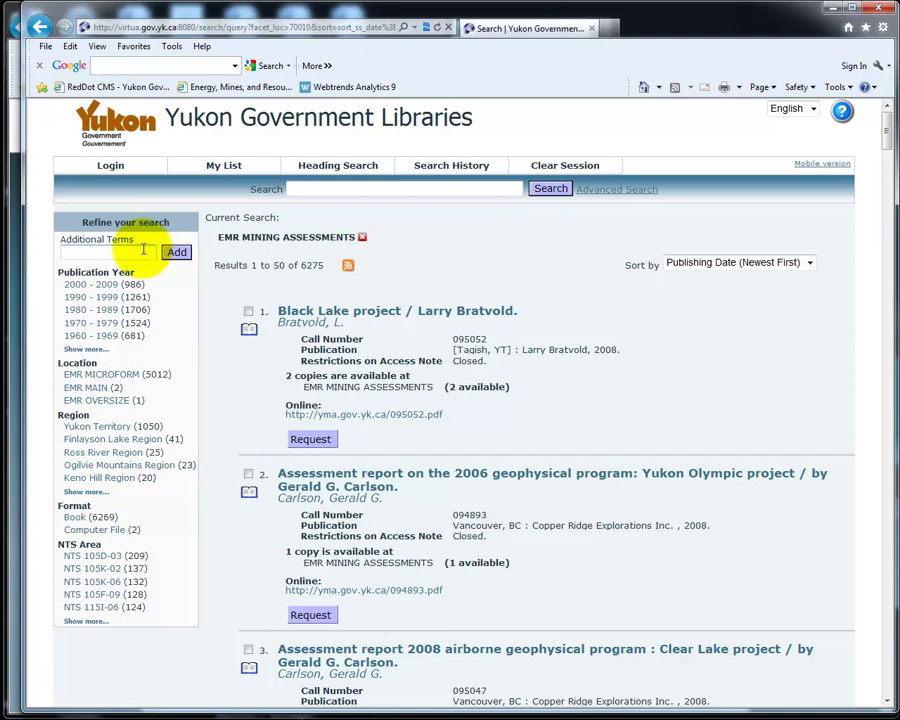
type("silver creek")
left_click(176, 253)
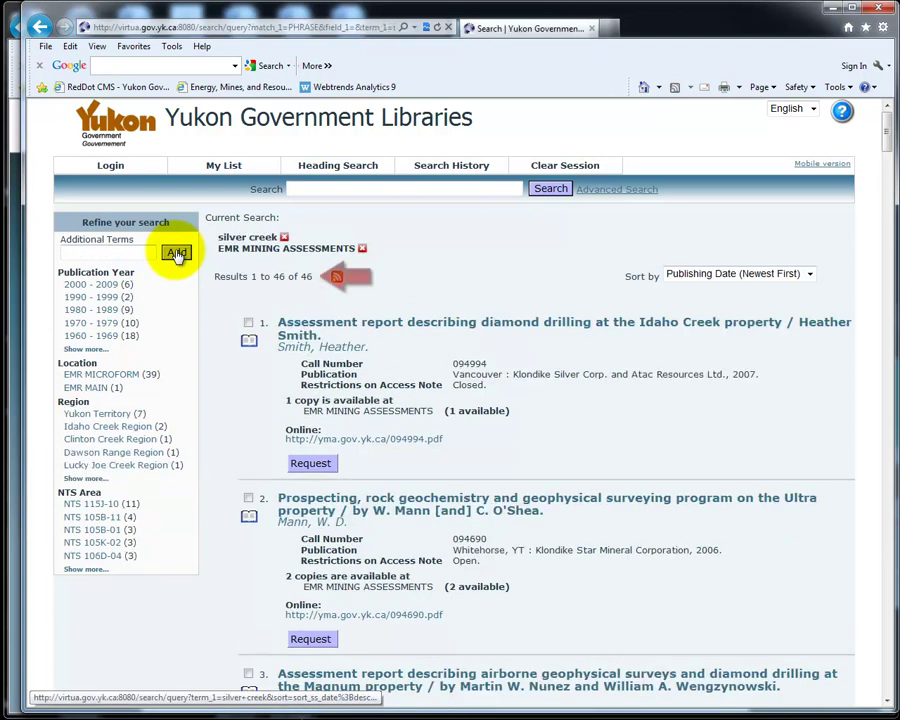
left_click(285, 238)
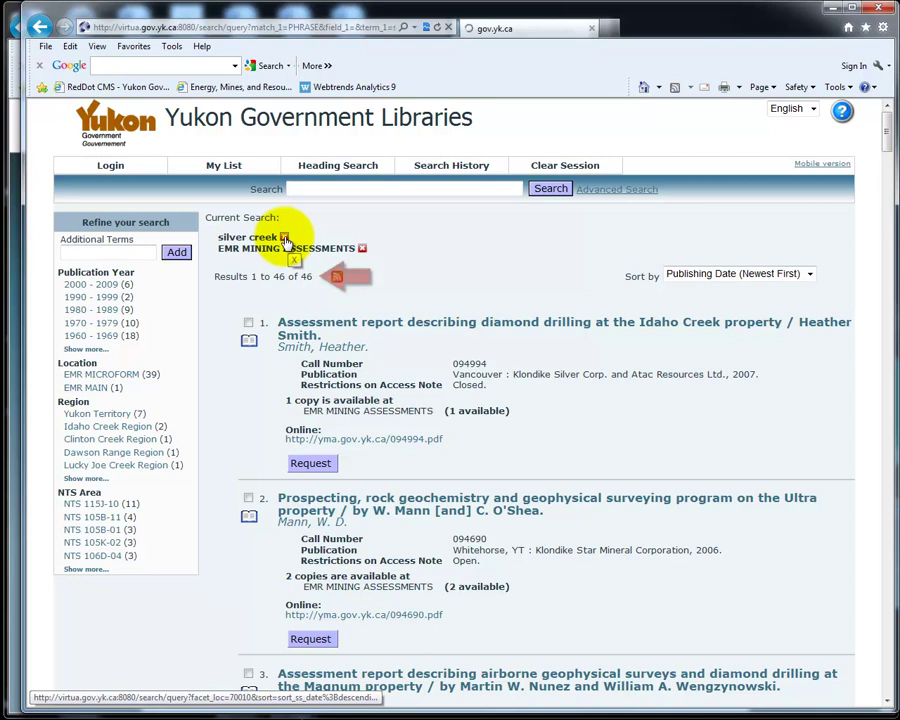
left_click(134, 250)
type("\"silver cre")
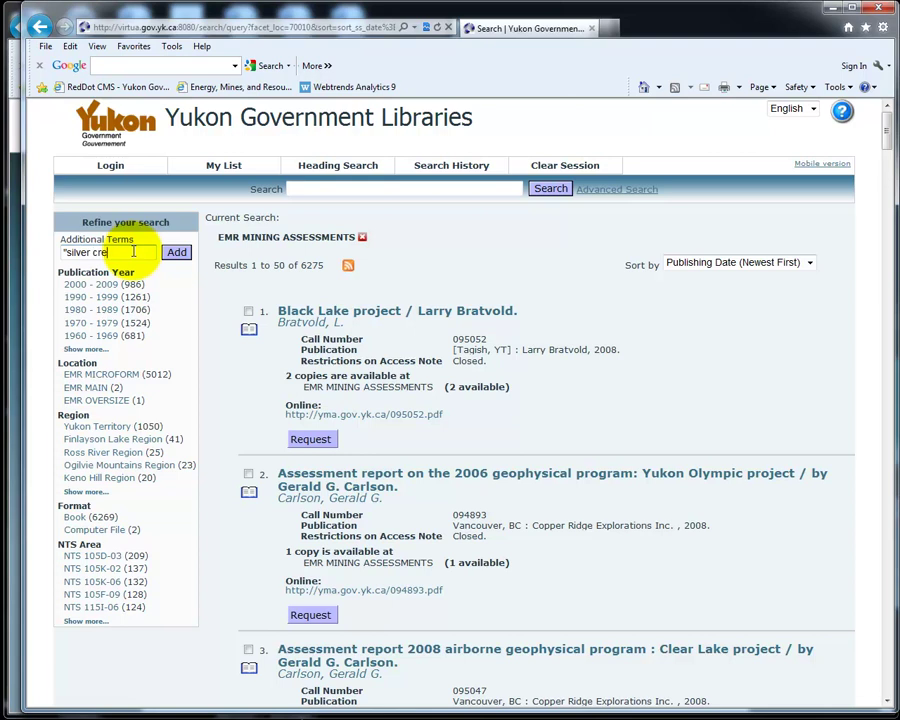
type("ek\"")
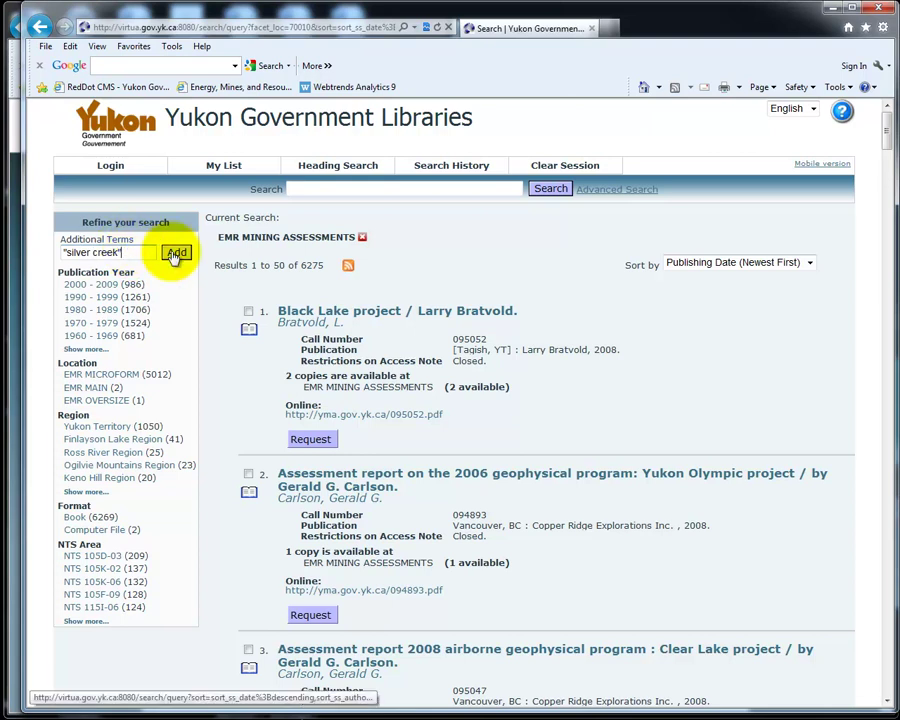
left_click(175, 253)
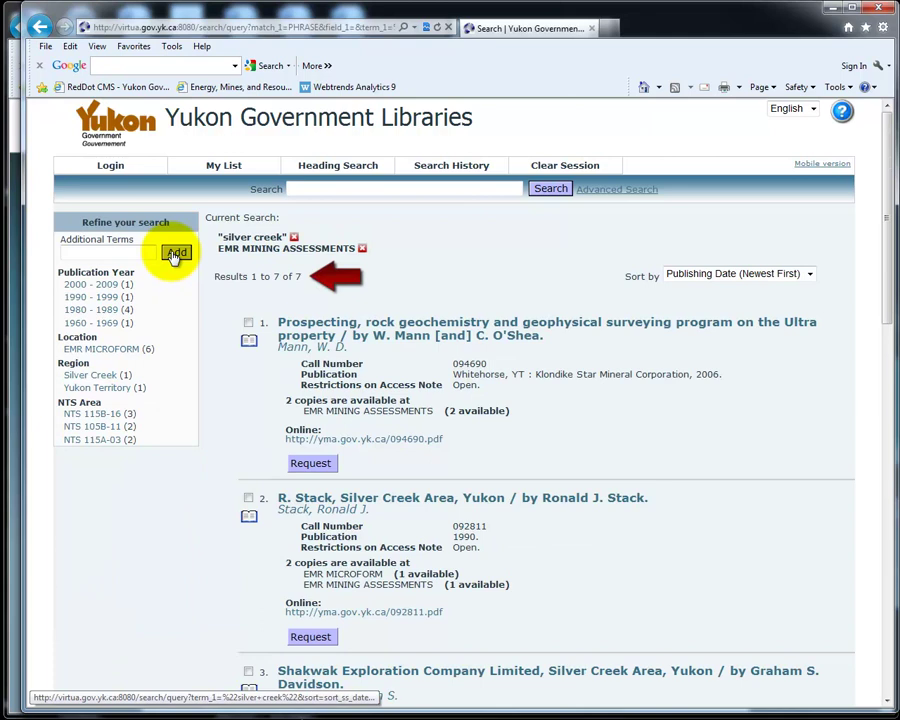
left_click(294, 238)
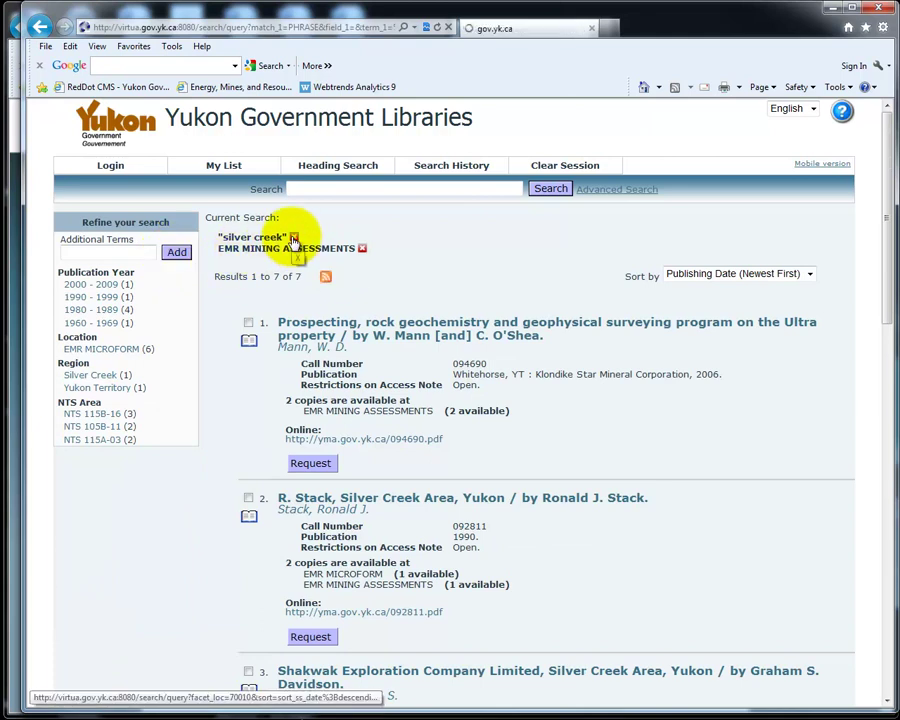
Narrow to call number 090953 and open the Ketza River Mines report's online PDF.
left_click(141, 250)
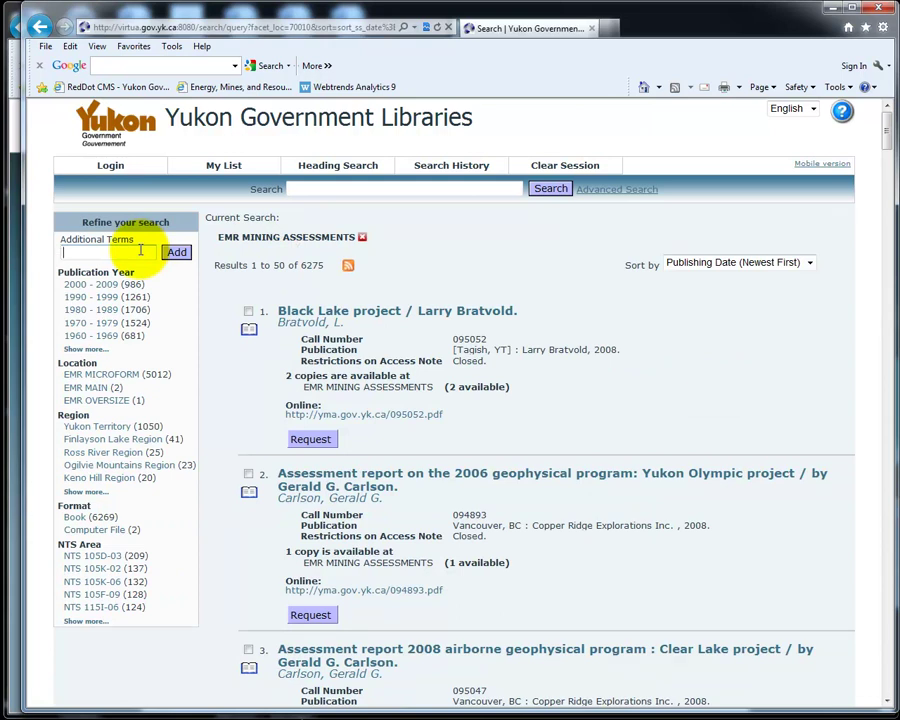
type("090953")
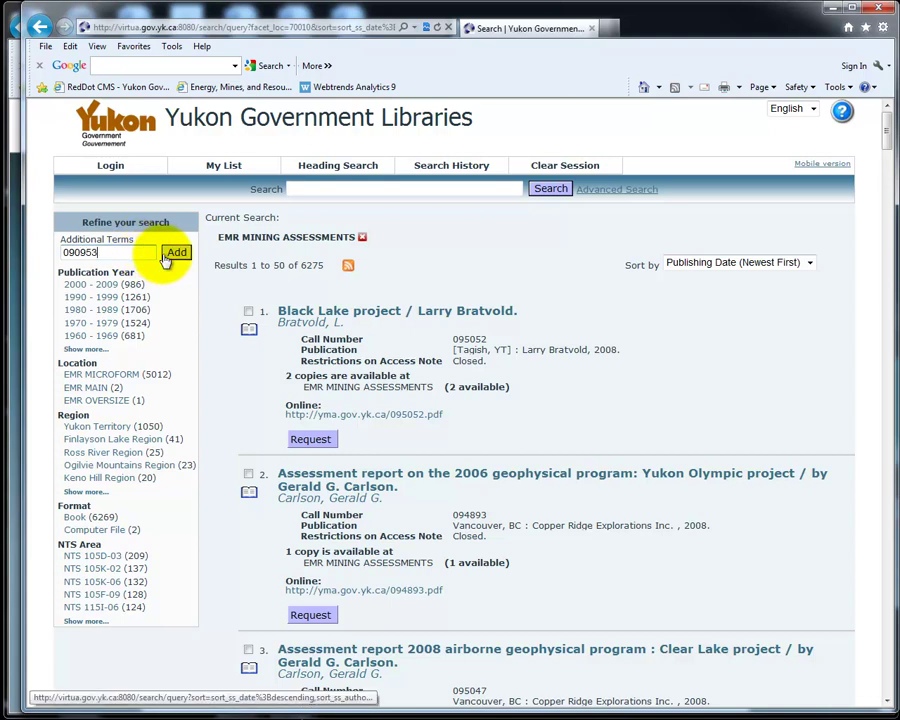
left_click(168, 254)
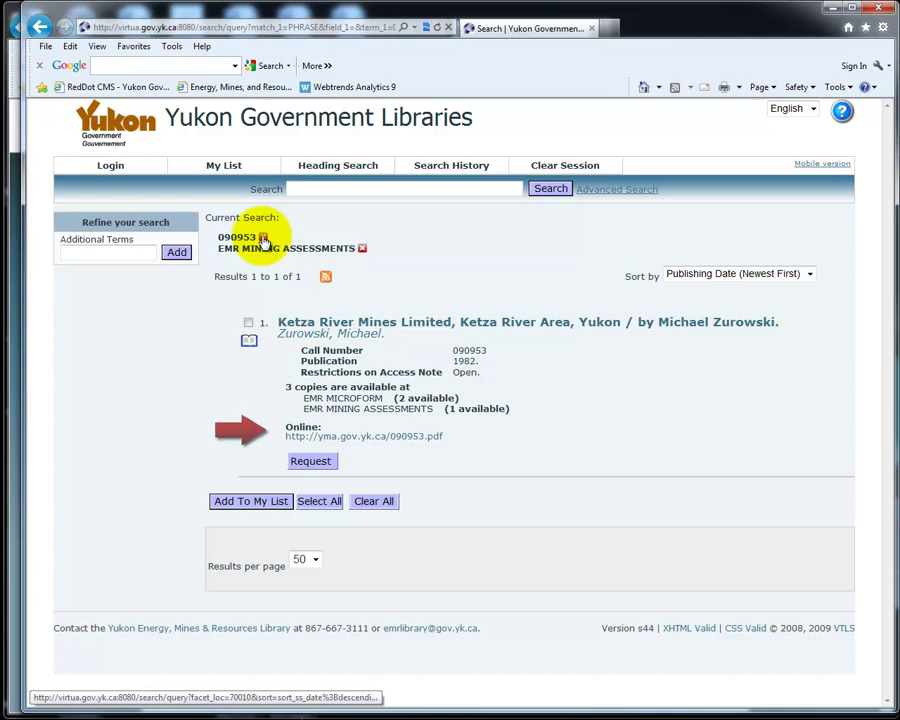
left_click(392, 437)
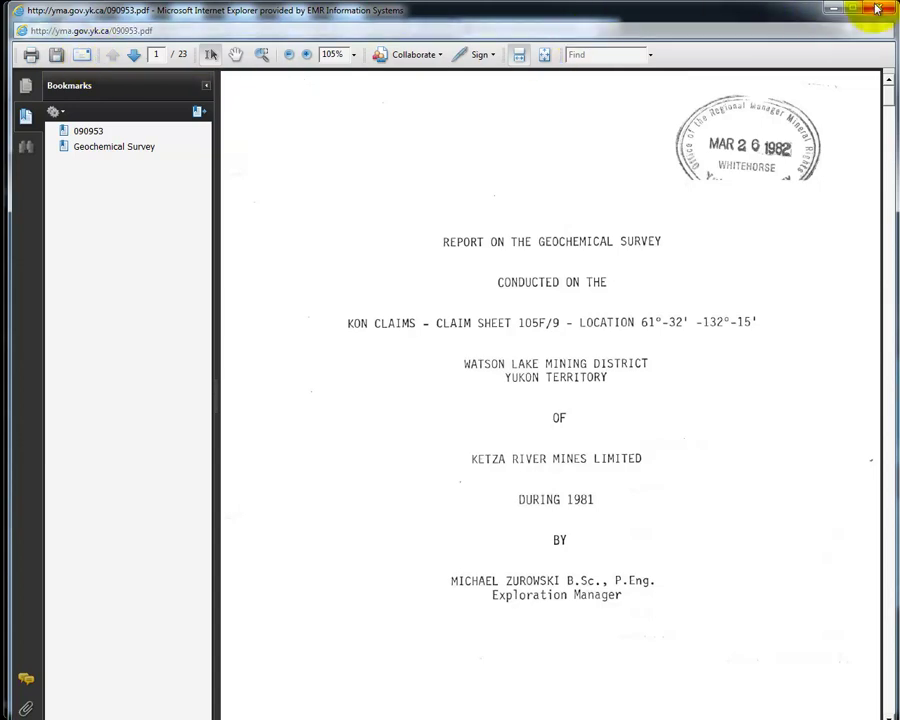
Close the Ketza River Mines geochemical survey PDF in Adobe Reader.
left_click(876, 9)
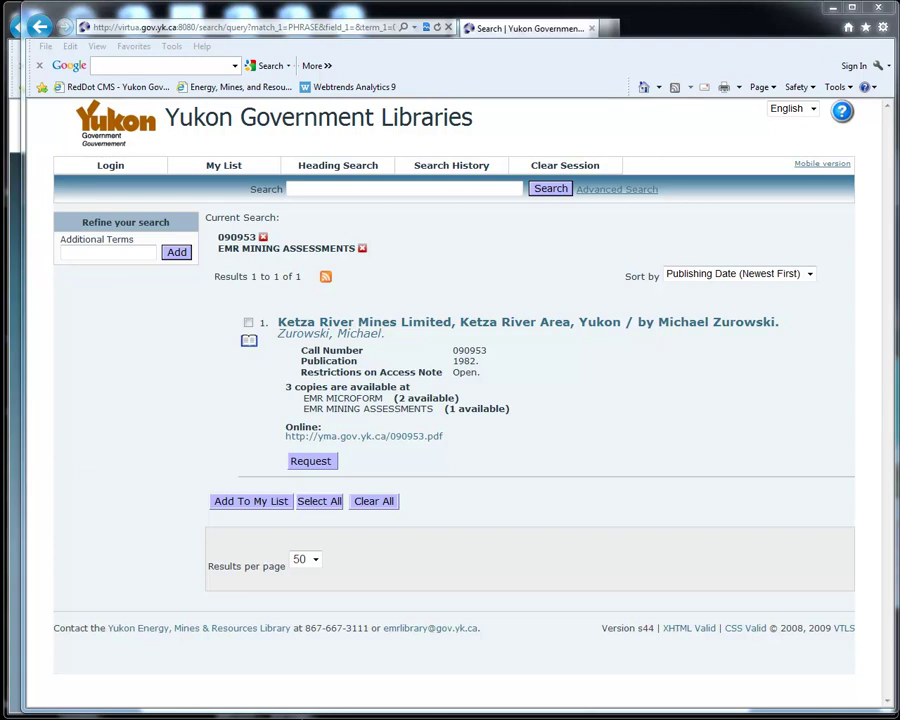
Remove the 090953 term, try the Black Lake record's online PDF, and close the broken-link window.
left_click(264, 238)
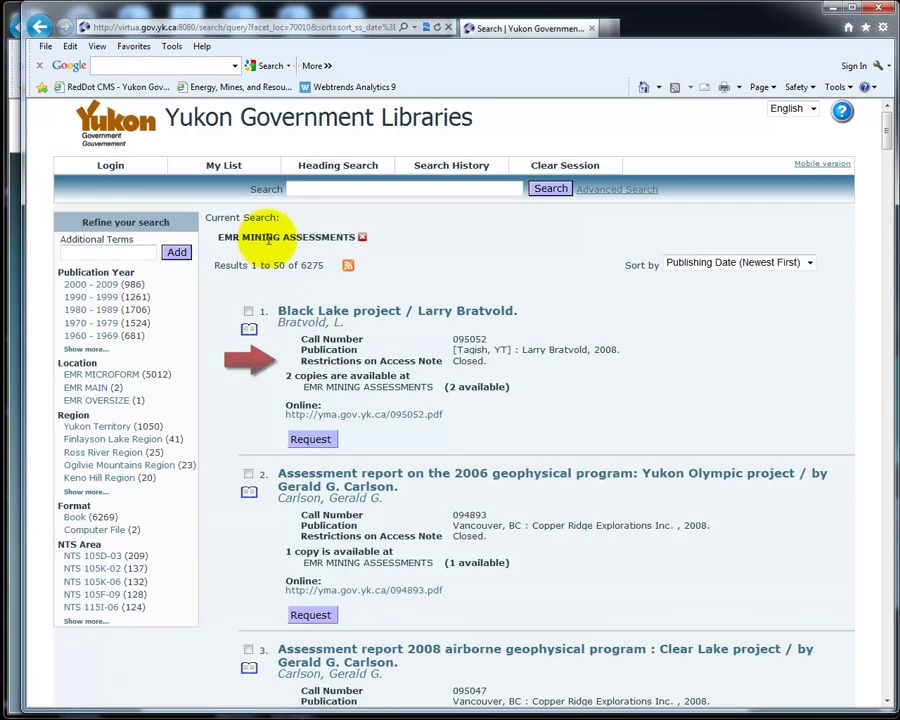
left_click(372, 414)
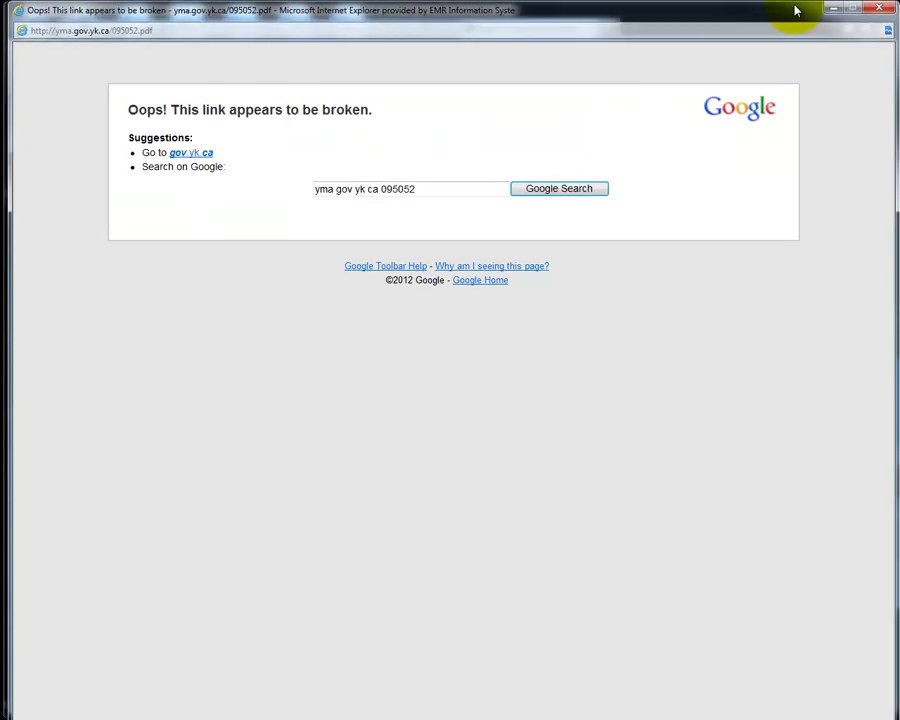
left_click(880, 8)
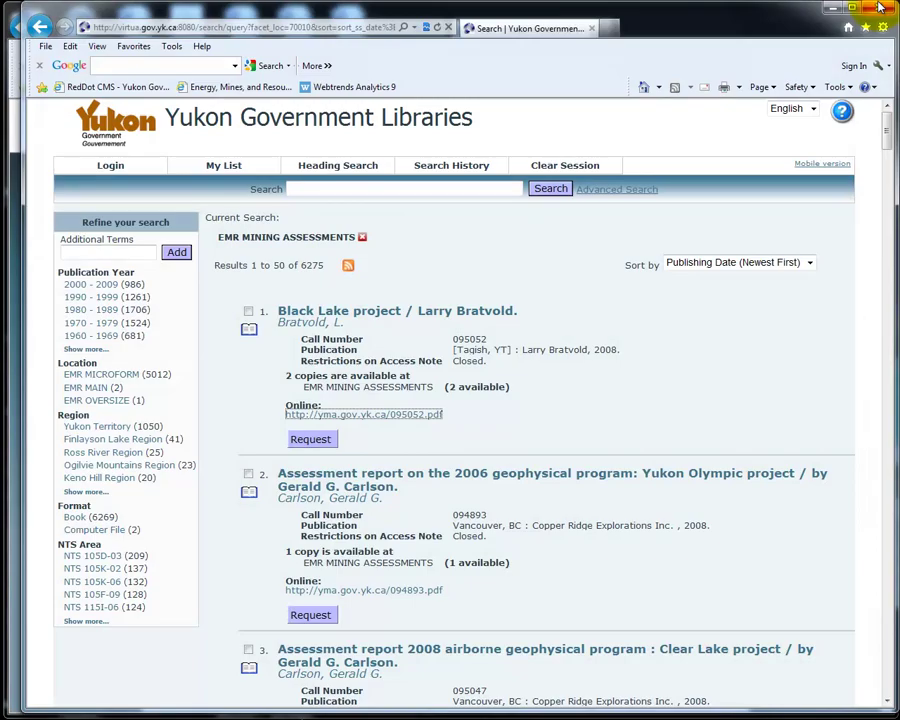